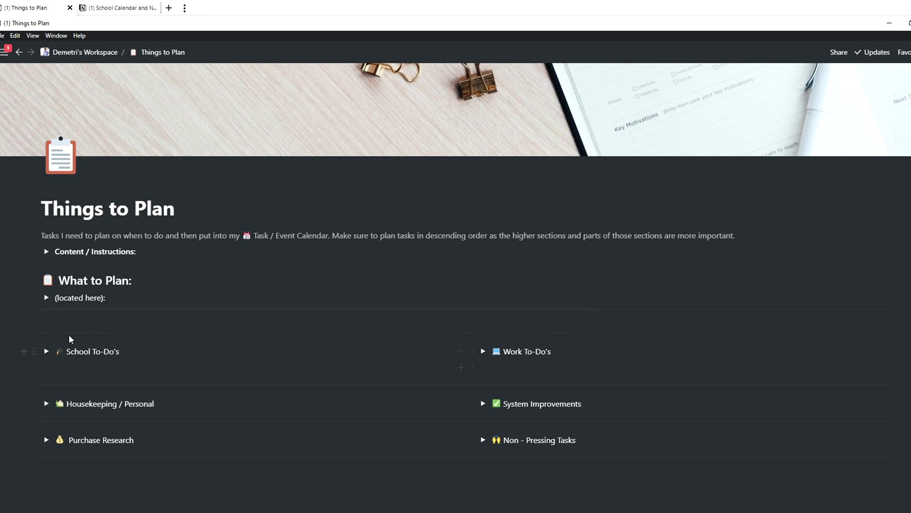
Step: Expand the School To-Do's, Work To-Do's and Housekeeping / Personal sections on Things to Plan
click(46, 351)
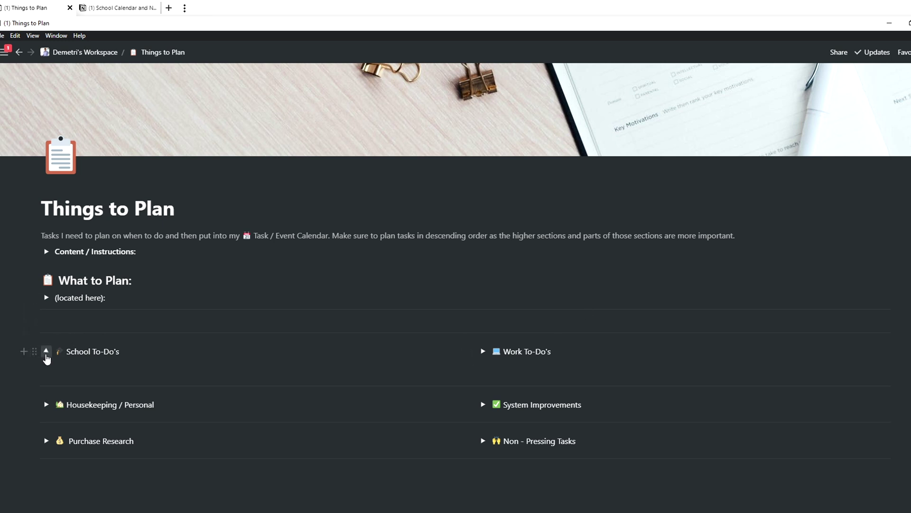
click(483, 352)
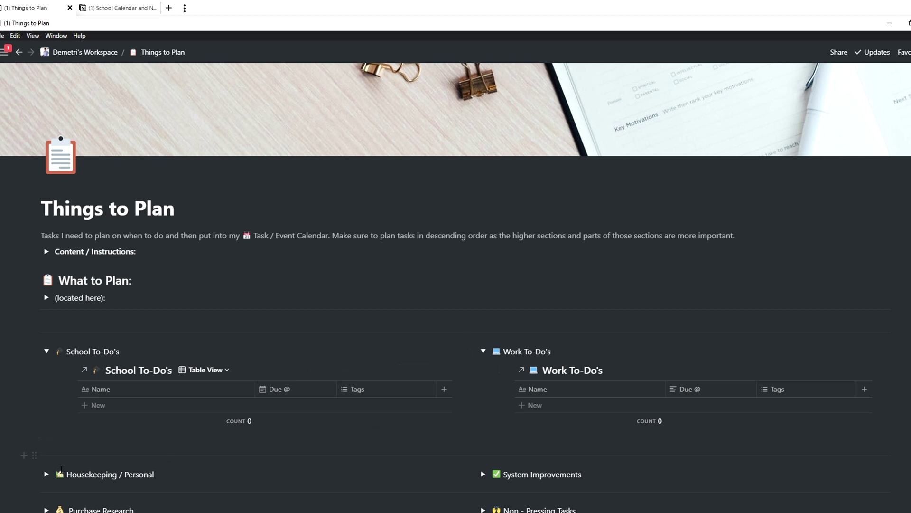
click(47, 474)
scroll(472, 424, down, 1)
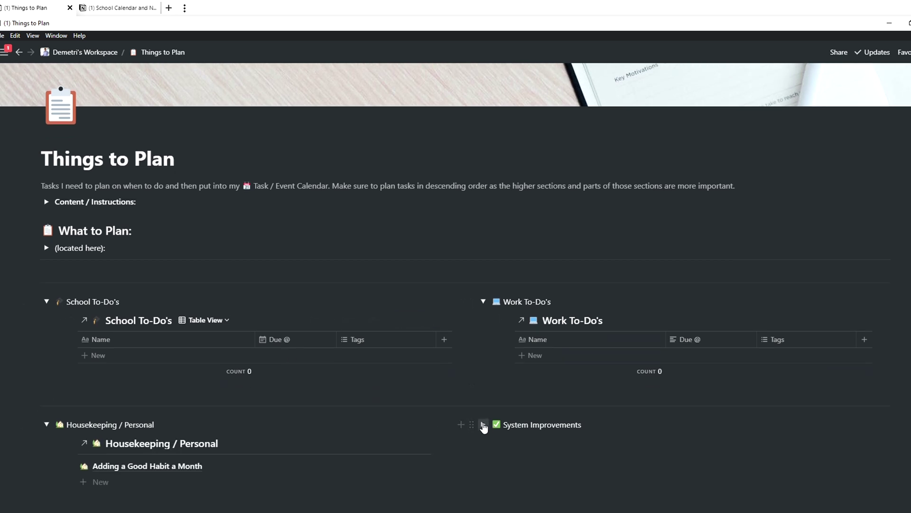
scroll(482, 426, down, 1)
scroll(478, 370, down, 1)
scroll(46, 153, up, 1)
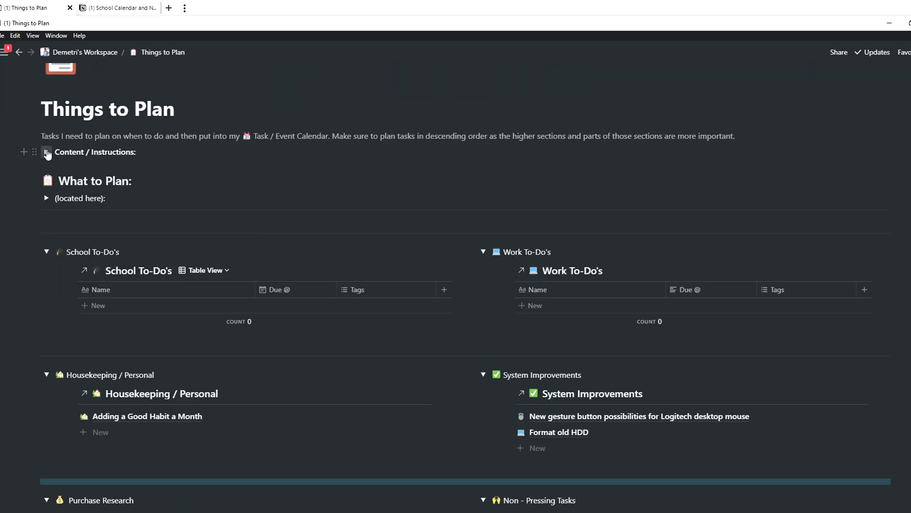
Step: Expand Content / Instructions and Database Locations, then open the School To-Do's database
click(47, 152)
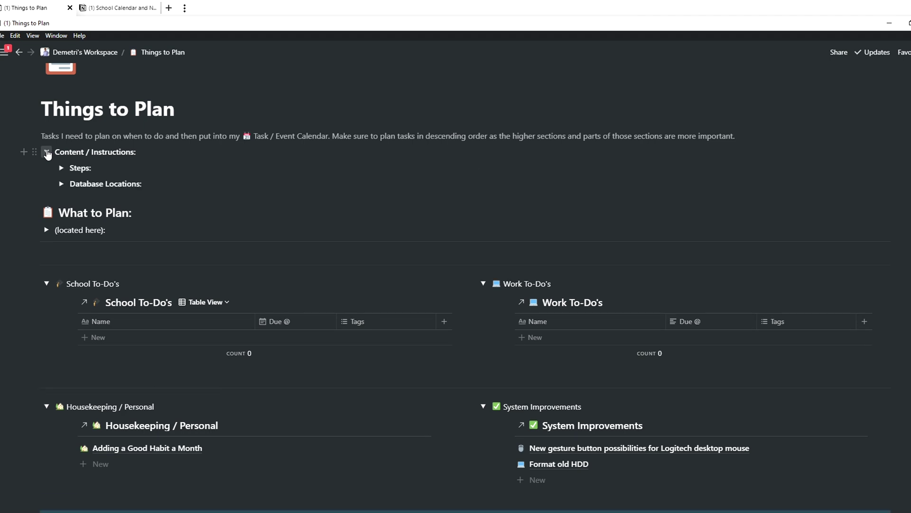
click(62, 184)
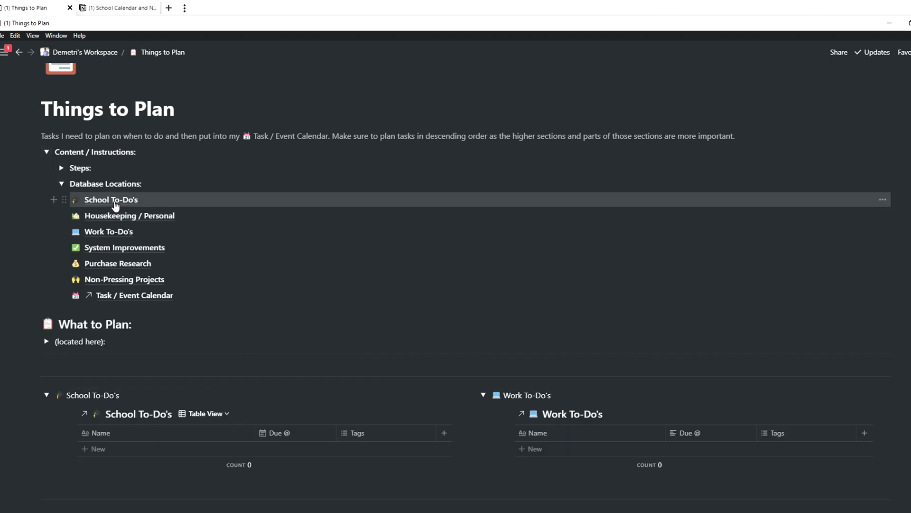
click(112, 200)
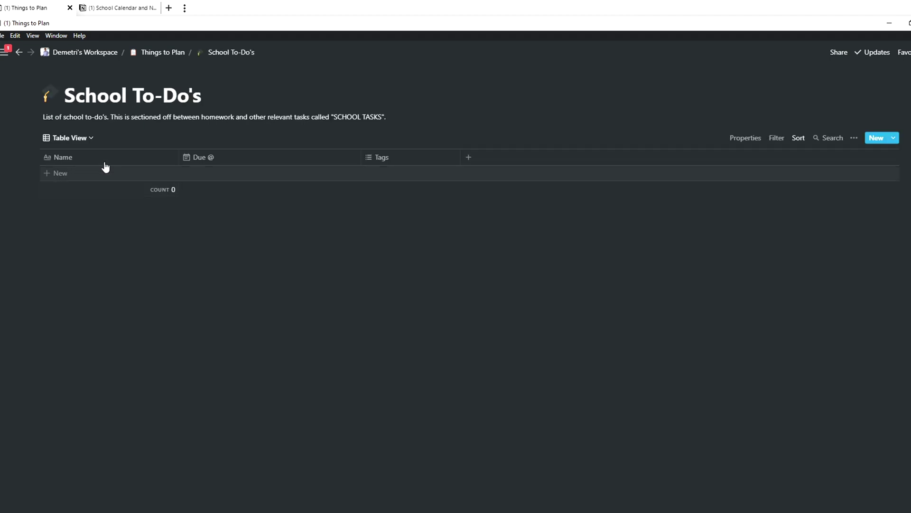
Step: Navigate back from the School To-Do's database to the Things to Plan page
click(19, 52)
click(19, 52)
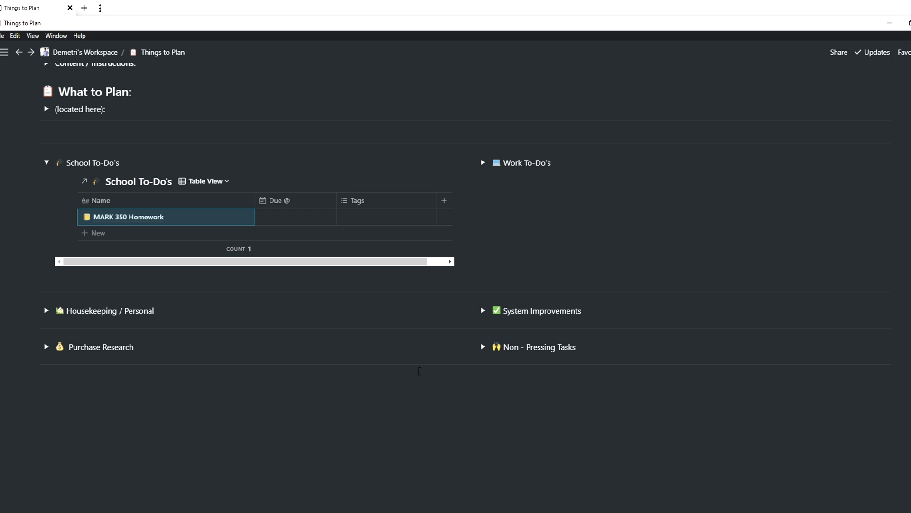
Step: Set the MARK 350 Homework entry's Due date to Jun 24, 2020
click(231, 218)
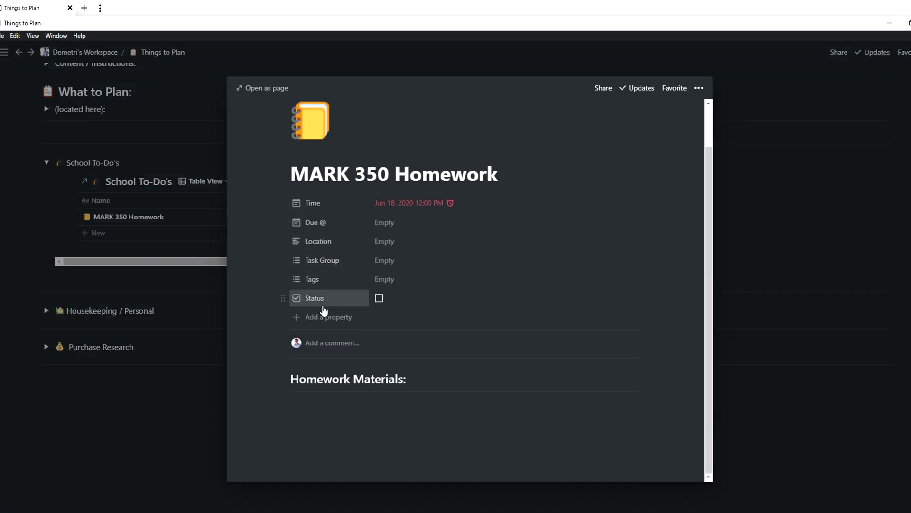
click(407, 231)
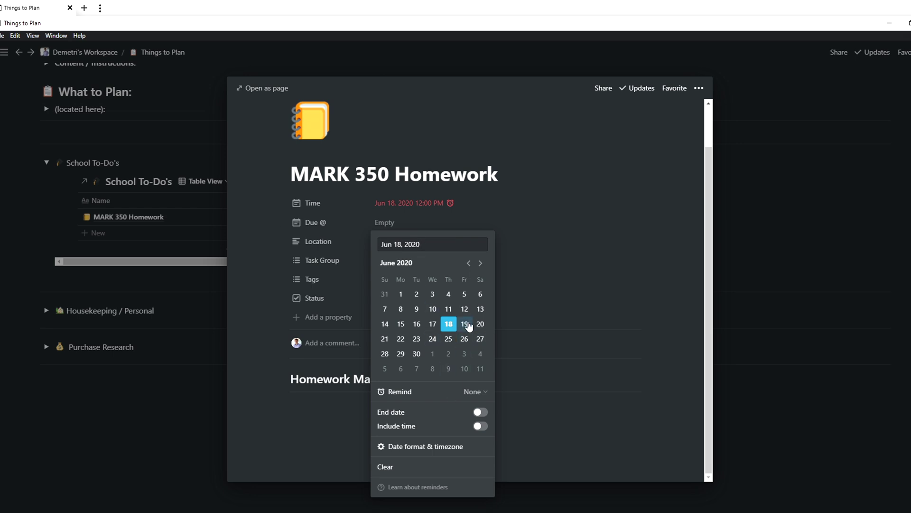
click(432, 338)
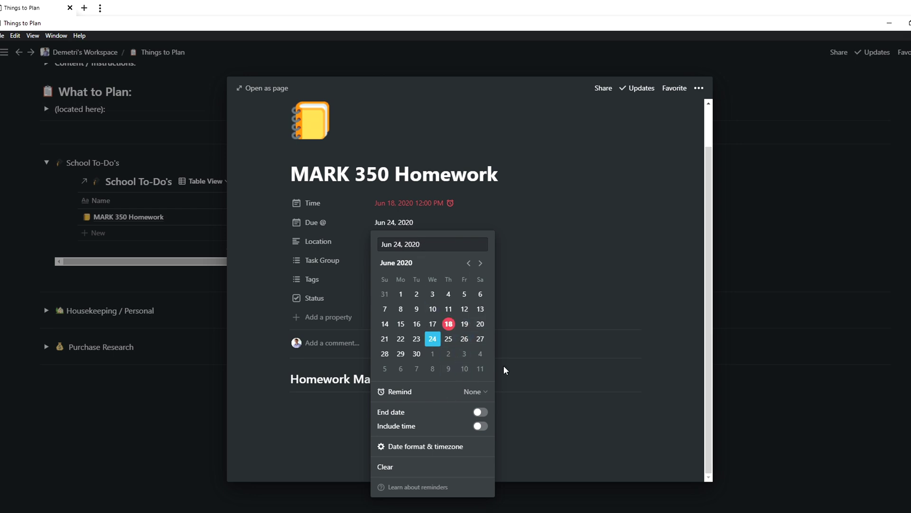
click(610, 346)
Step: Drag the MARK 350 Homework entry onto Task / Event Calendar in the sidebar
key(Escape)
drag(72, 216, 46, 204)
click(47, 204)
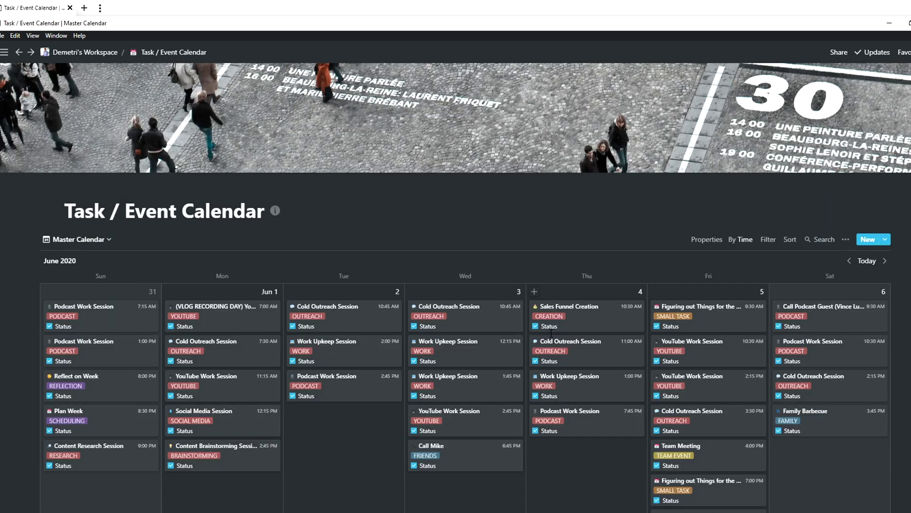
Step: Scroll to mid-June and drag the MARK 350 Homework card onto Saturday, June 20
scroll(569, 331, down, 12)
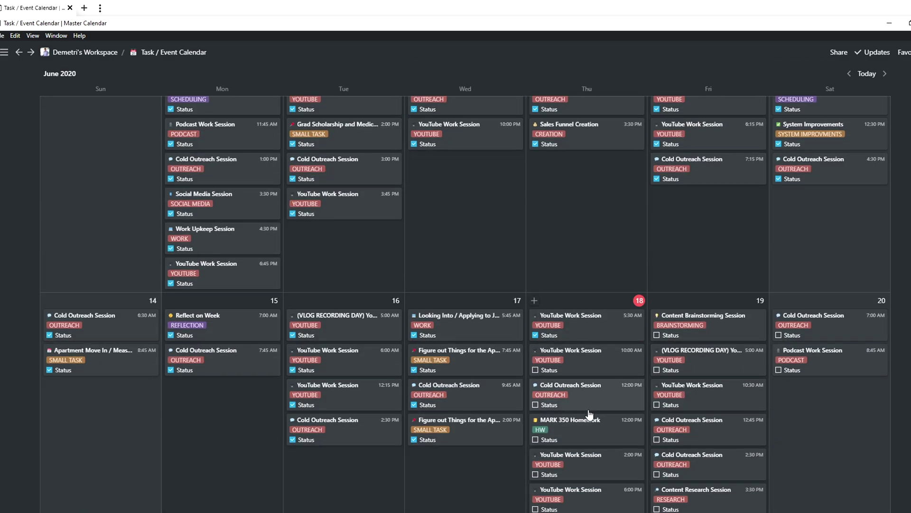
scroll(589, 420, down, 3)
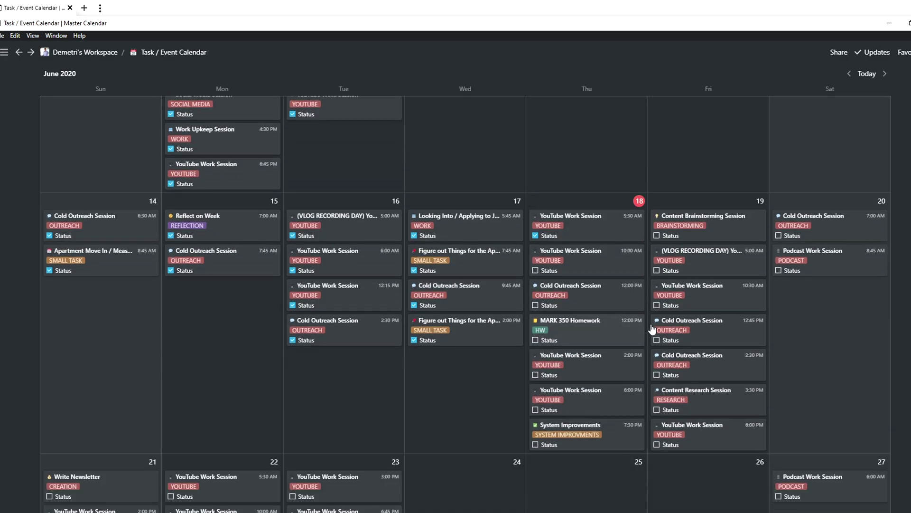
drag(653, 329, 807, 304)
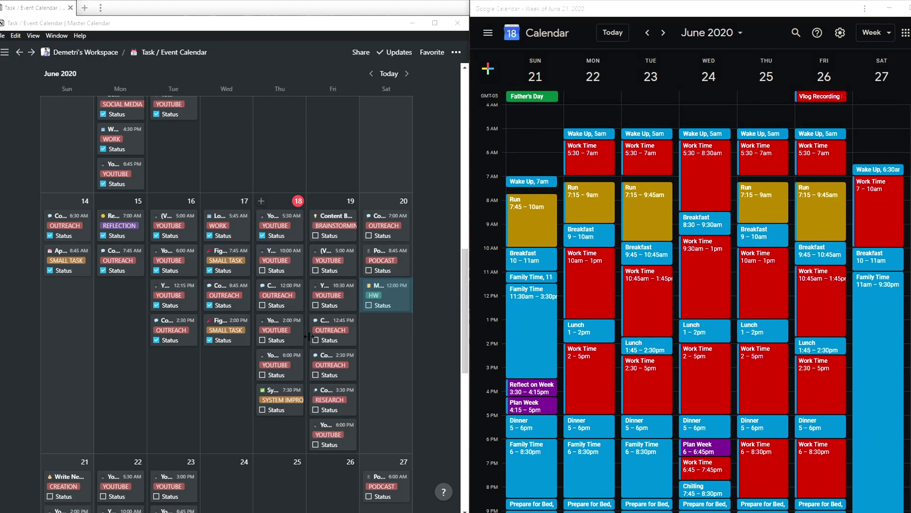
Step: Scroll the Notion calendar to the week of June 21, then maximize the Notion window
click(377, 377)
scroll(377, 378, down, 3)
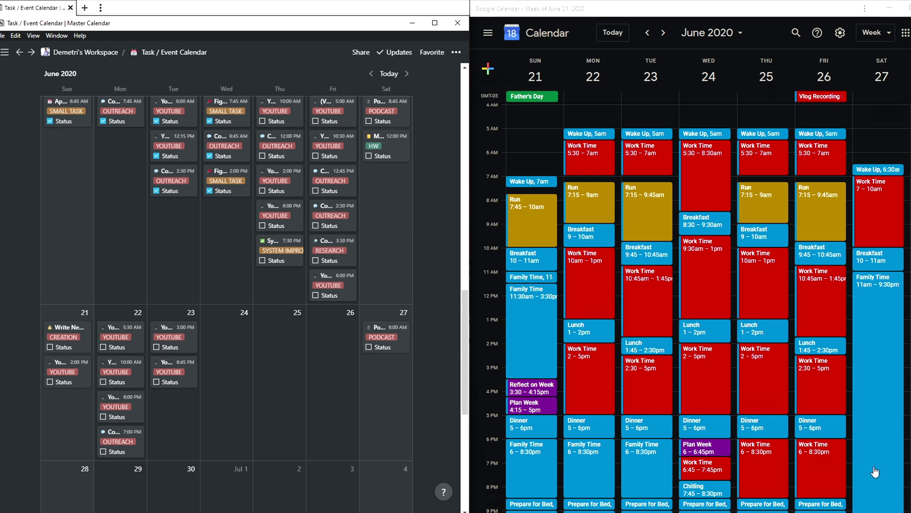
scroll(875, 471, down, 1)
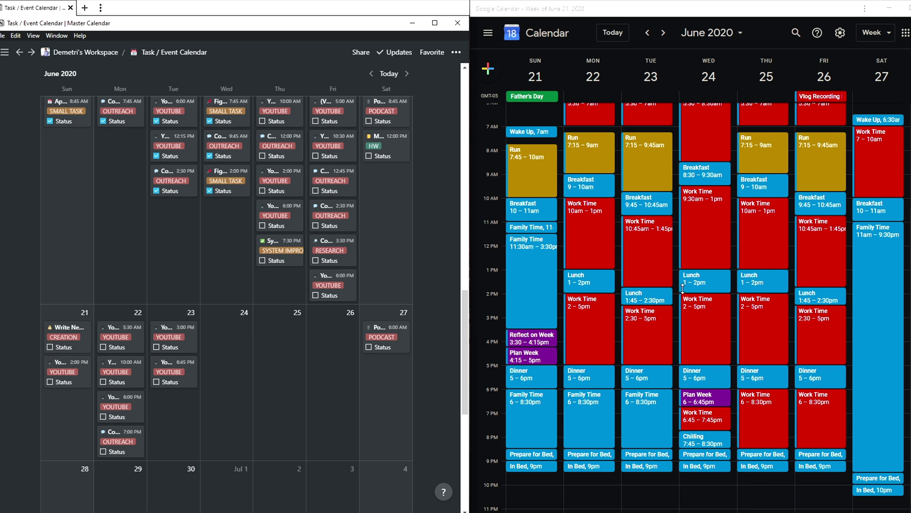
key(super+Up)
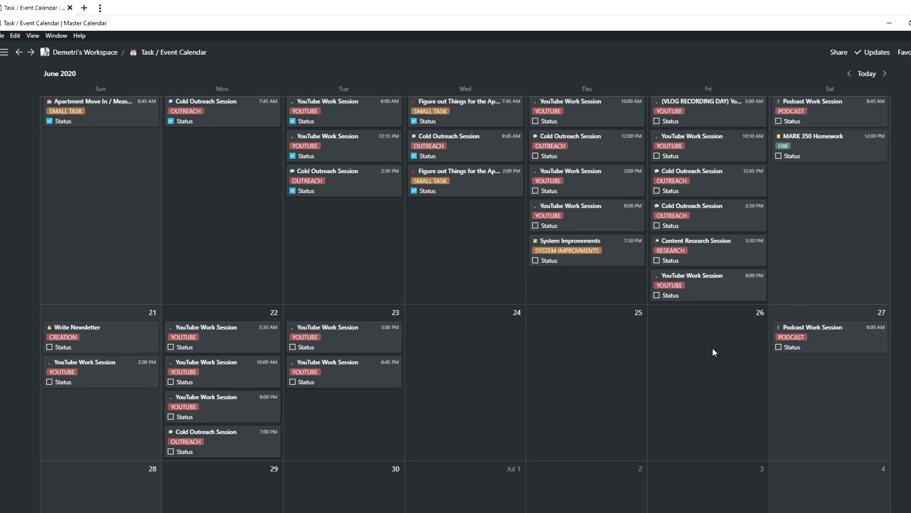
Step: Create a new calendar entry on Friday 26 from the YouTube Work Session template
click(713, 352)
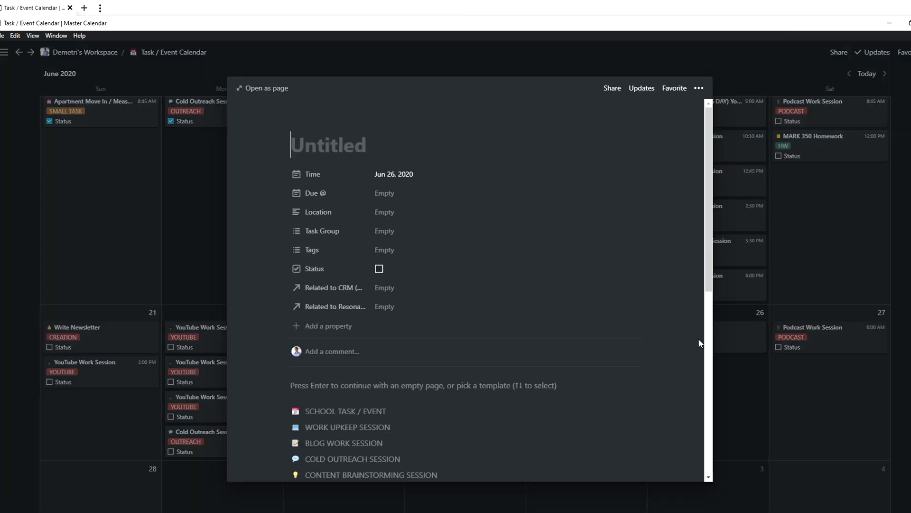
scroll(516, 238, down, 3)
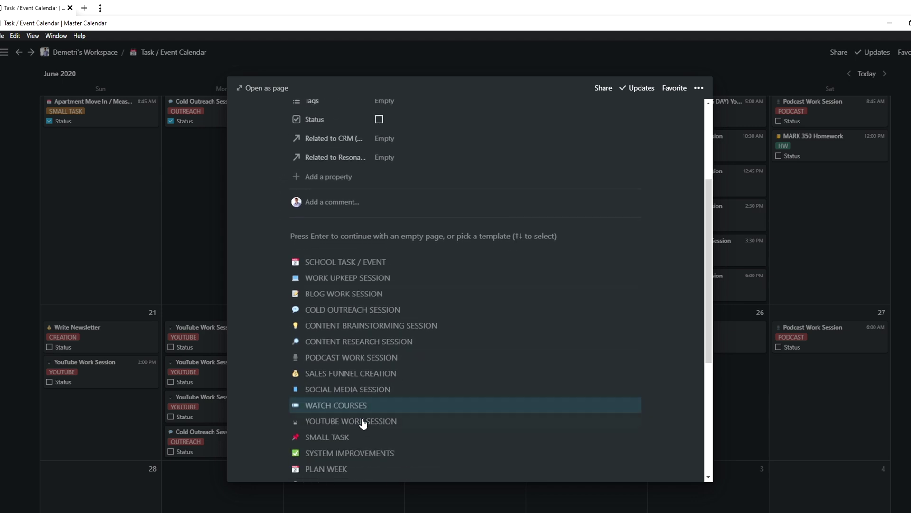
click(363, 421)
Step: Move the Location text into the title and append '(VLOG RECORDING DAY)'
click(423, 283)
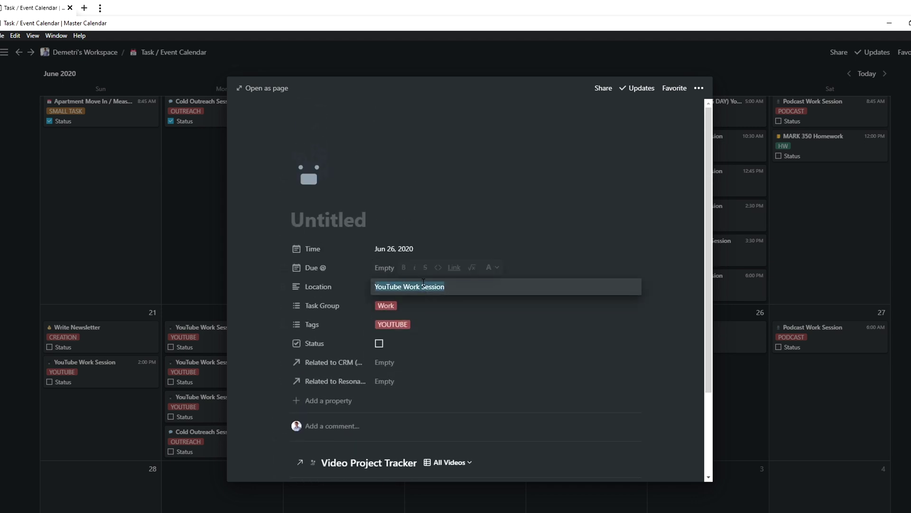
key(ctrl+x)
click(343, 211)
key(ctrl+v)
text(()
key(Caps_Lock)
text(VLOG RECORD)
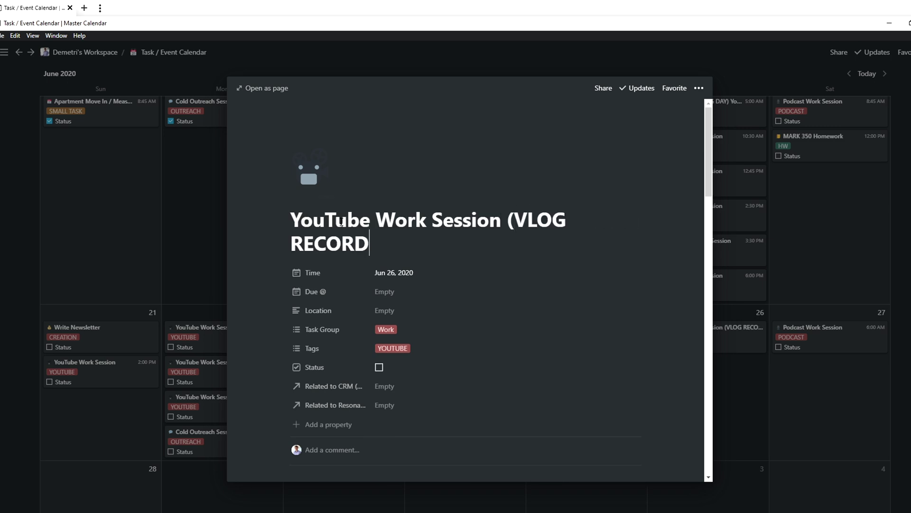
text(ING DAY))
key(Caps_Lock)
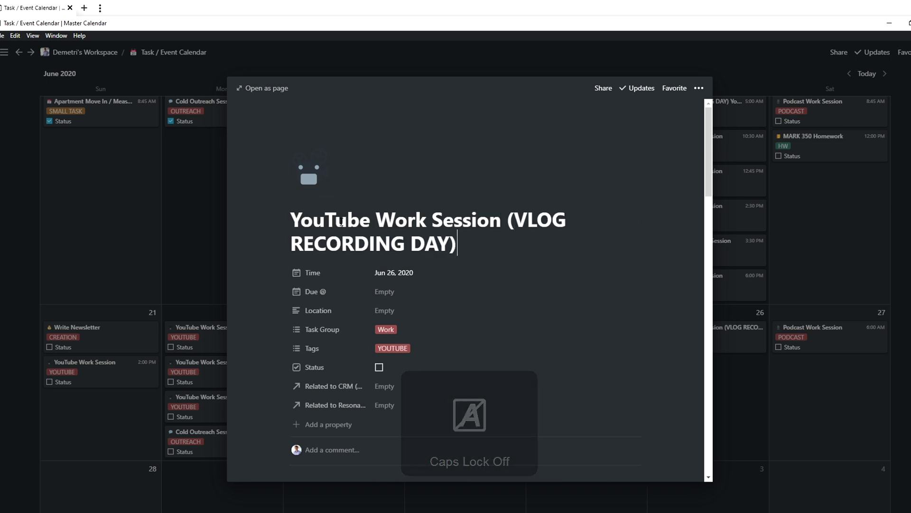
Step: Give the event a 12:00 AM time with a reminder 15 minutes before
click(386, 276)
click(479, 440)
click(473, 406)
click(528, 399)
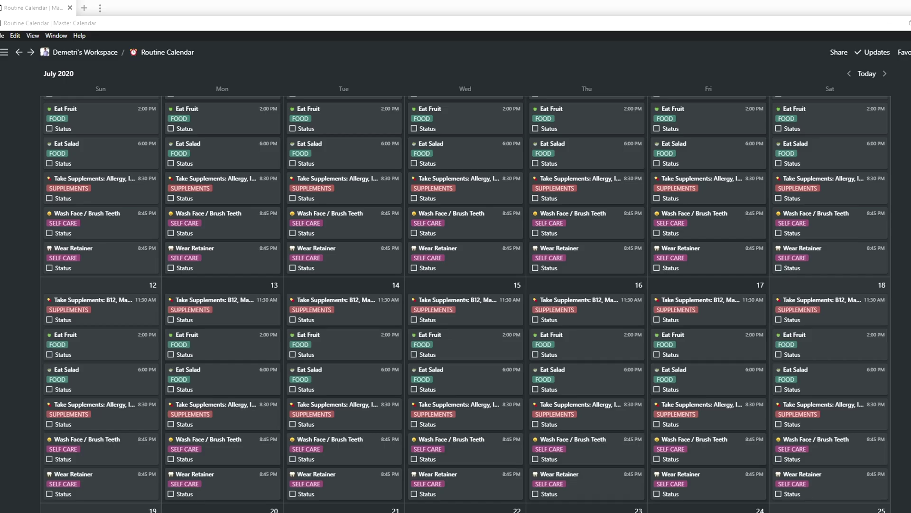
scroll(541, 318, up, 10)
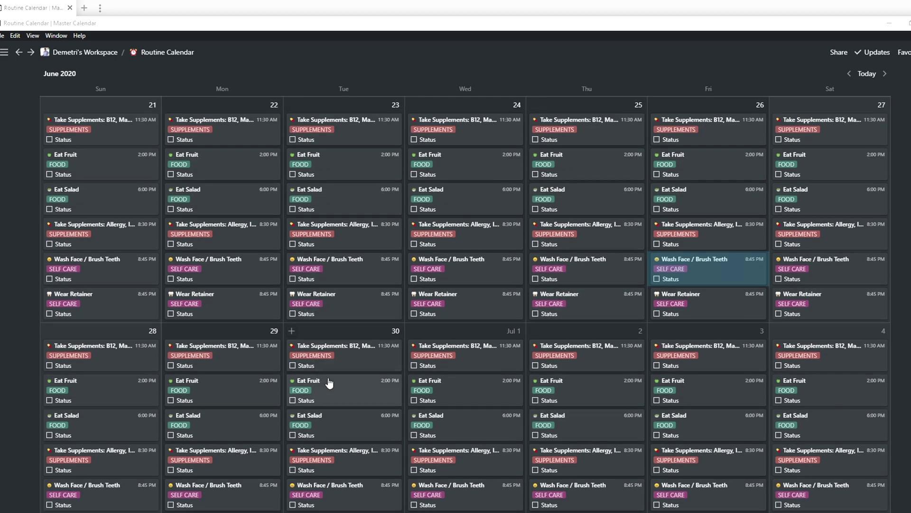
Step: Scroll down through the Routine Calendar's late-June daily entries
scroll(705, 338, down, 3)
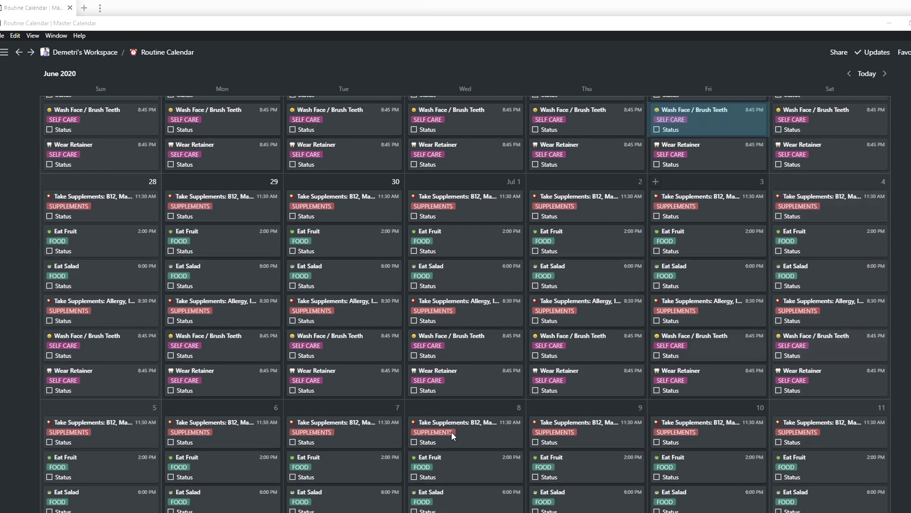
scroll(102, 479, down, 3)
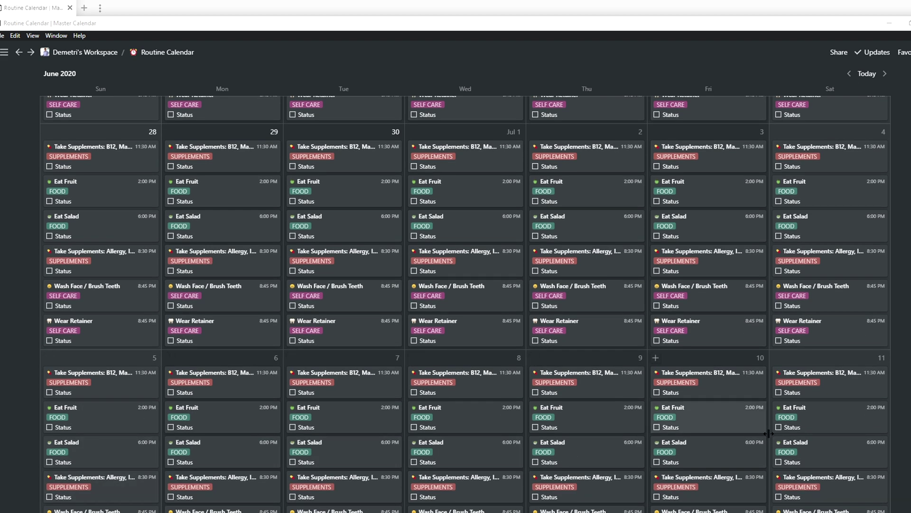
scroll(784, 455, down, 4)
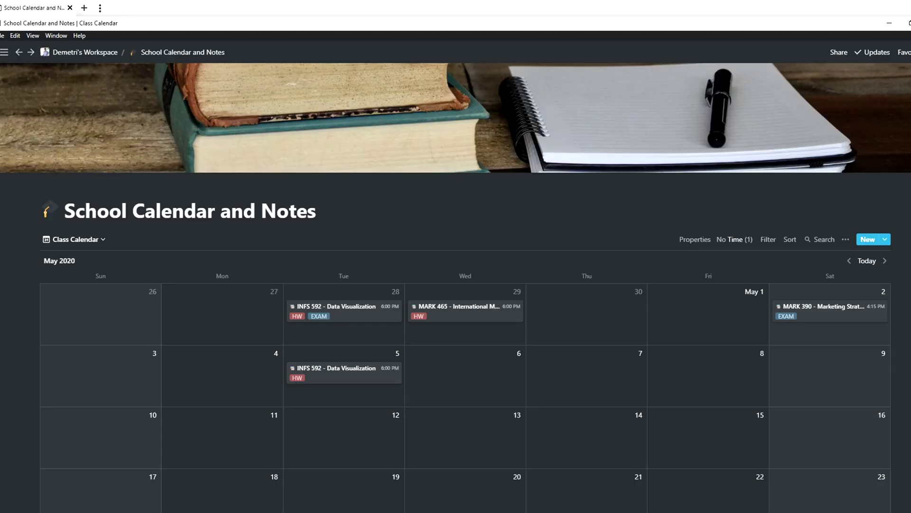
scroll(476, 294, down, 10)
scroll(569, 288, up, 1)
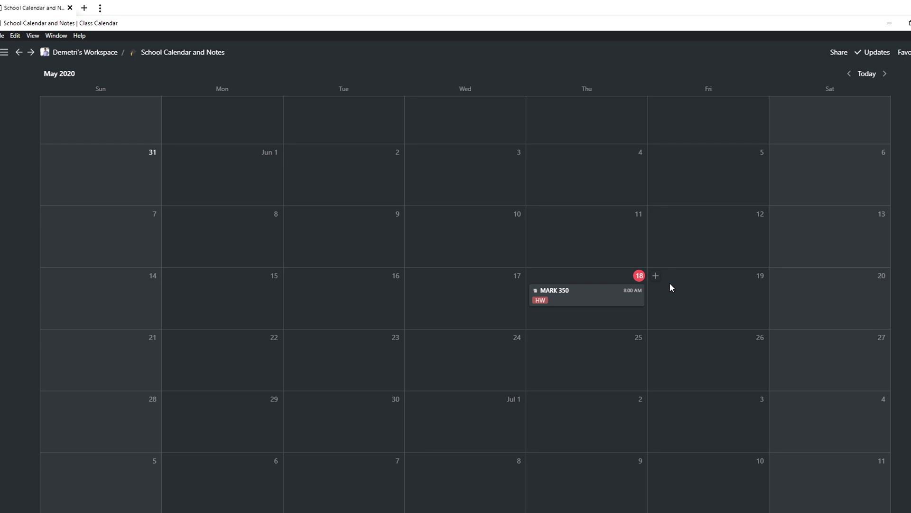
scroll(591, 284, up, 9)
click(849, 161)
scroll(850, 213, up, 2)
scroll(783, 309, down, 3)
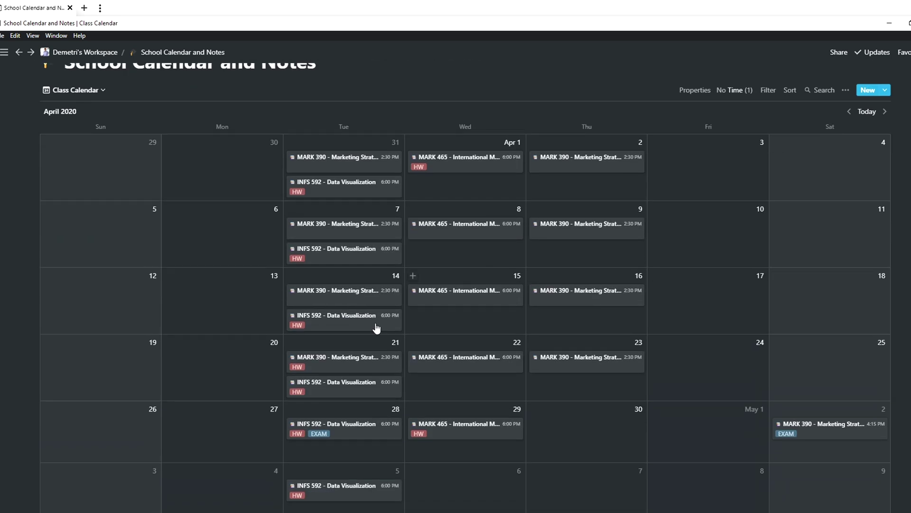
scroll(848, 274, up, 1)
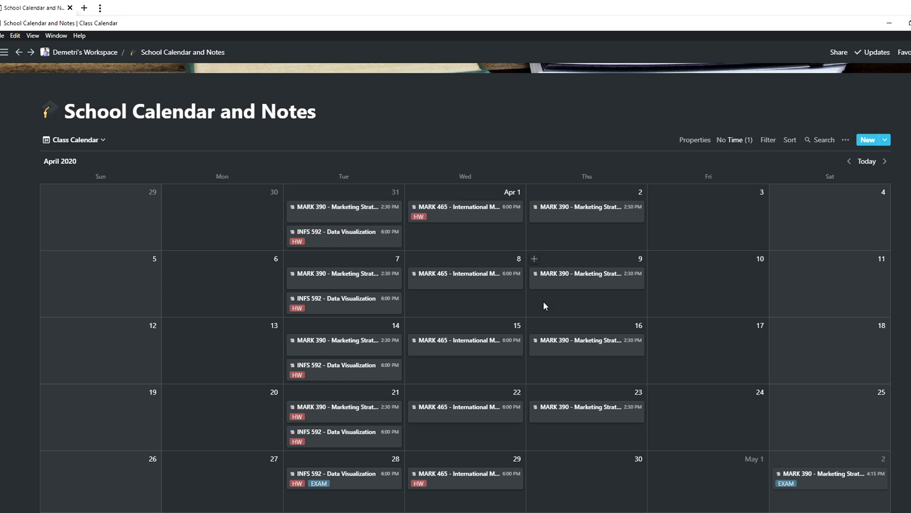
scroll(546, 406, down, 10)
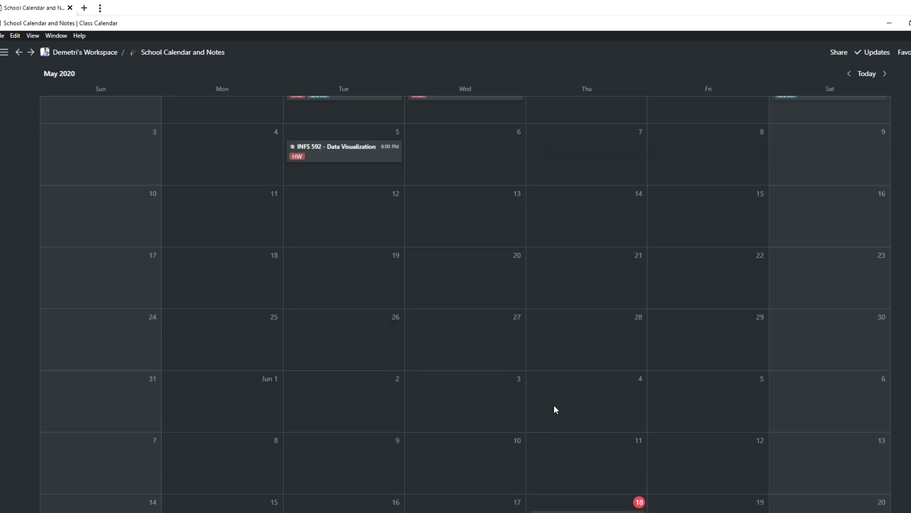
Step: Open the MARK 350 class entry, fill in the professor's name and e-mail, leave Syllabus empty
click(569, 370)
click(404, 286)
key(Tab)
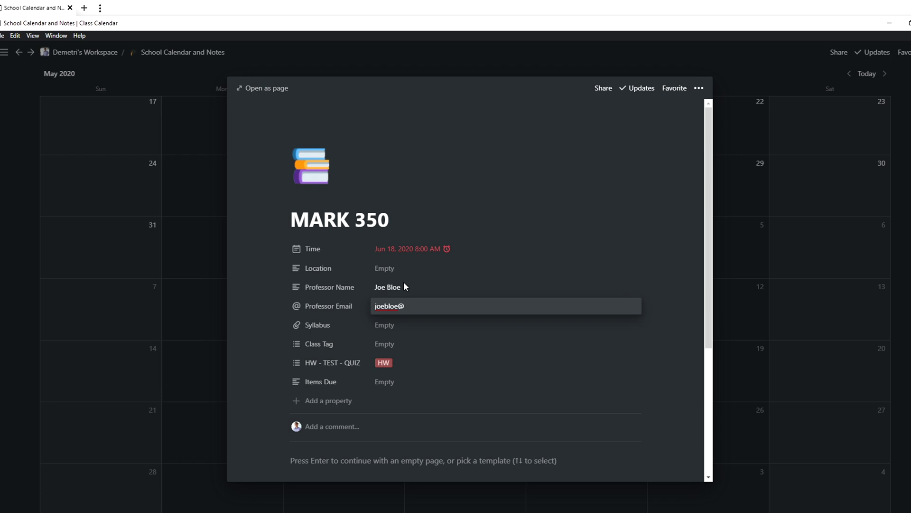
key(Tab)
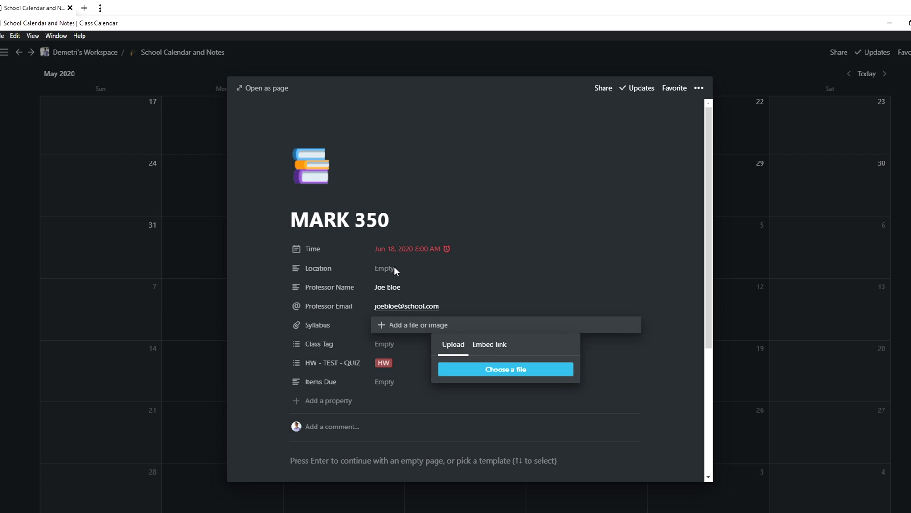
key(Escape)
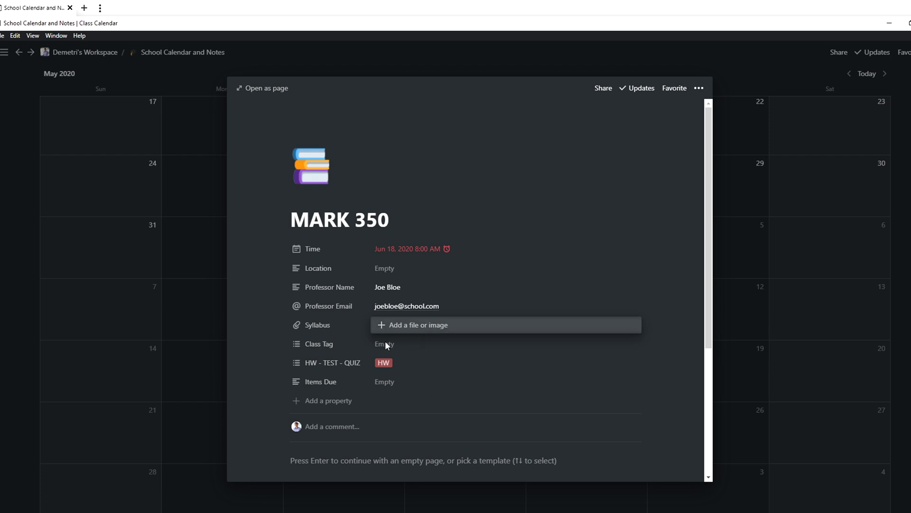
key(Escape)
Step: Add a Heading 2 block reading 'Class Lecture Notes:' to the class page
click(383, 460)
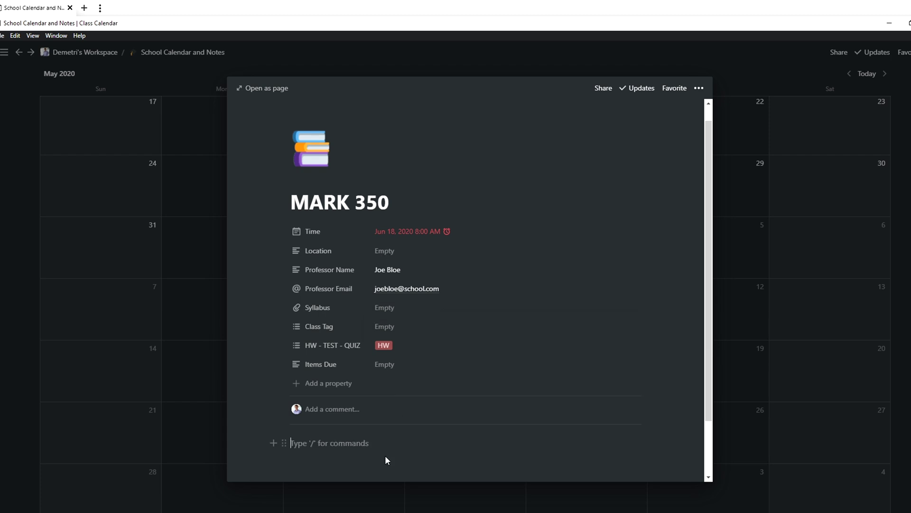
text(/to)
key(BackSpace)
key(BackSpace)
key(BackSpace)
text(/headin2)
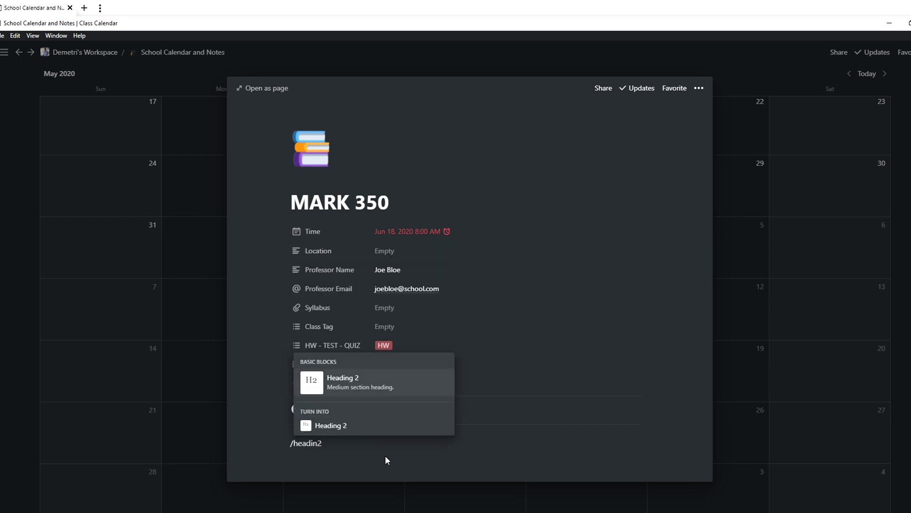
key(Return)
text(Class )
text(Lectr)
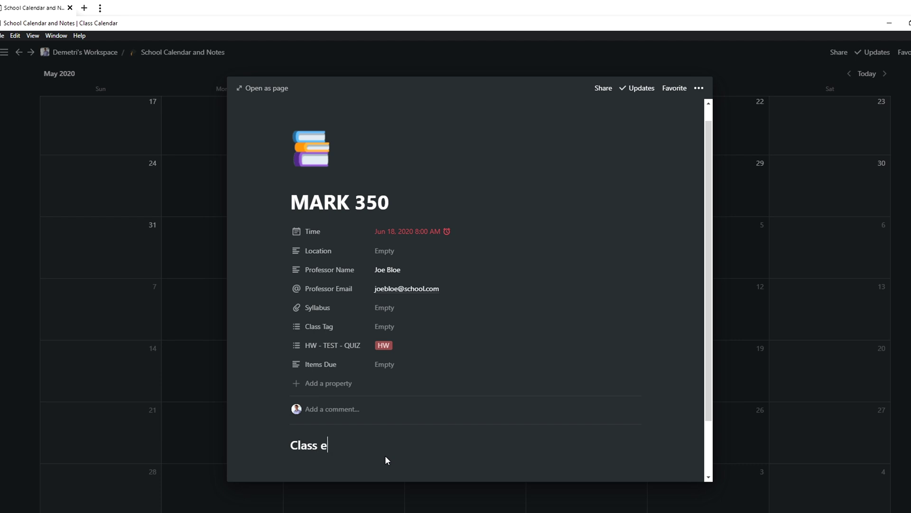
key(BackSpace)
text(ure Notes)
key(BackSpace)
text(es:)
Step: Add a to-do item below the heading beginning with 'Mac'
key(Return)
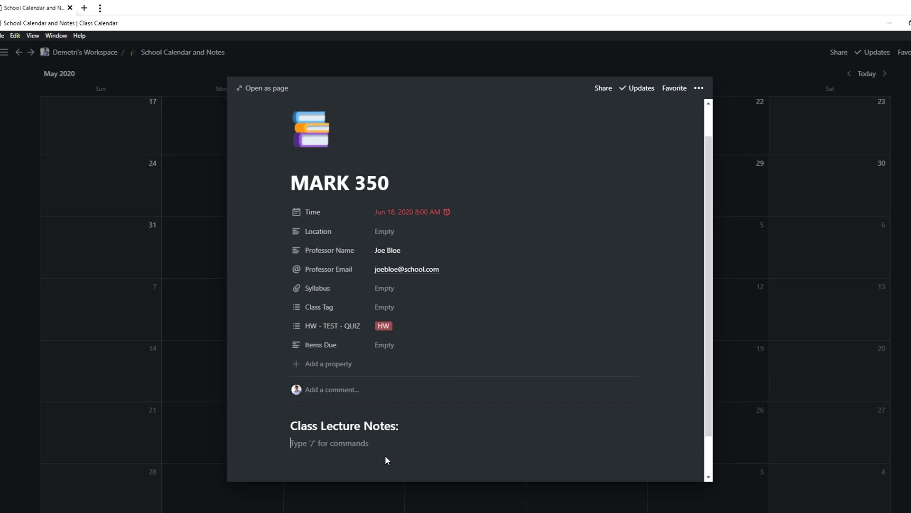
text(/to)
key(Return)
text(Mac)
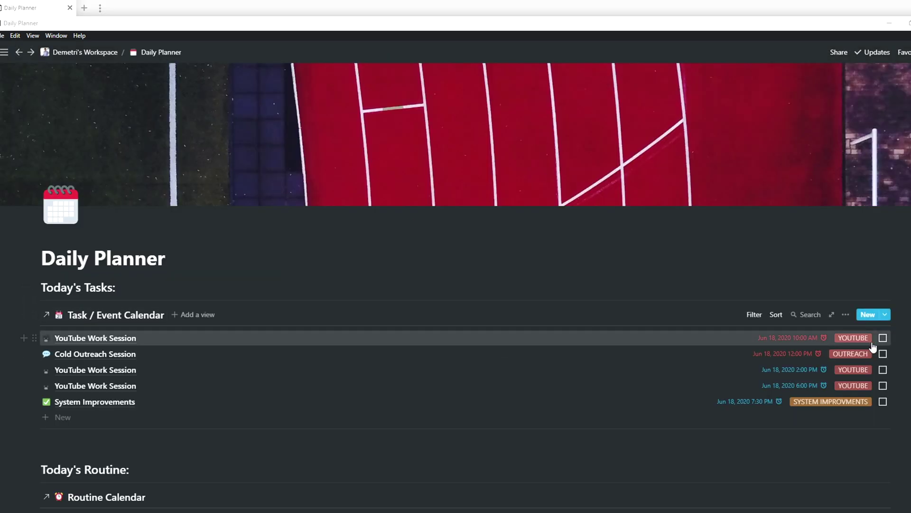
click(846, 314)
click(844, 342)
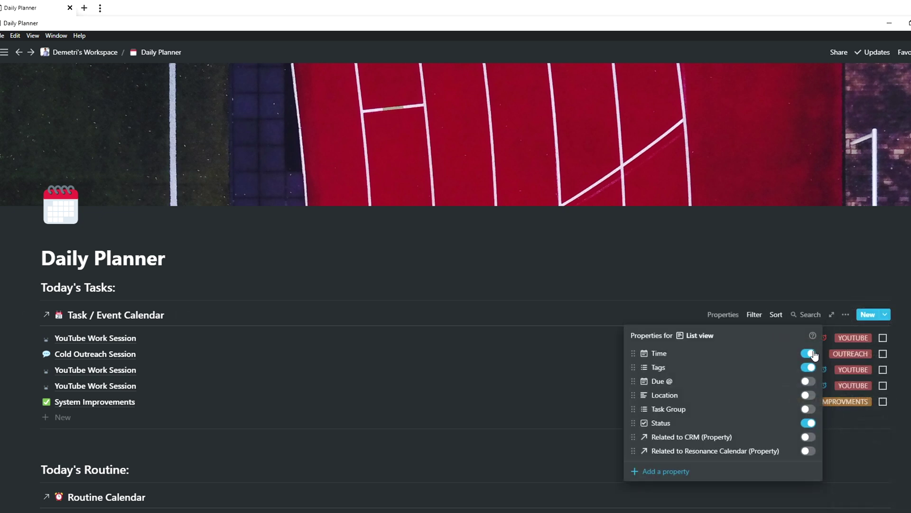
click(808, 381)
click(808, 381)
click(809, 396)
click(808, 397)
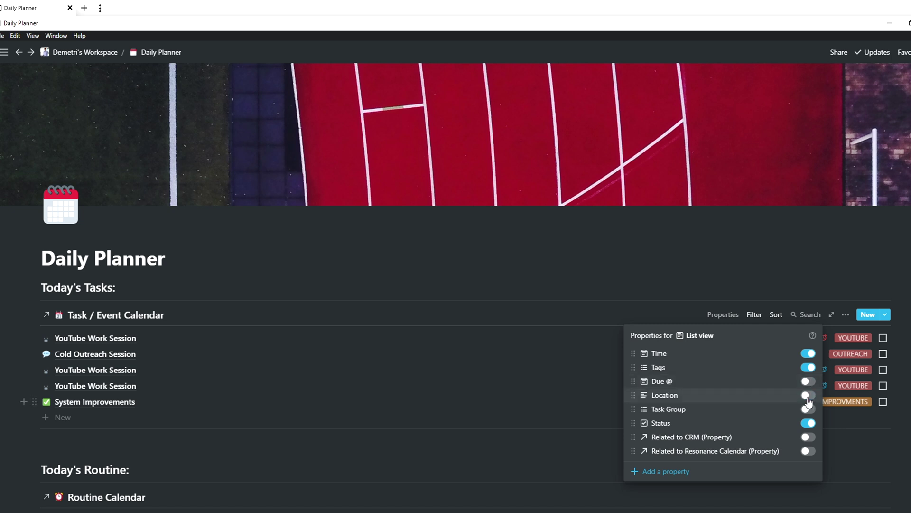
click(807, 437)
click(807, 437)
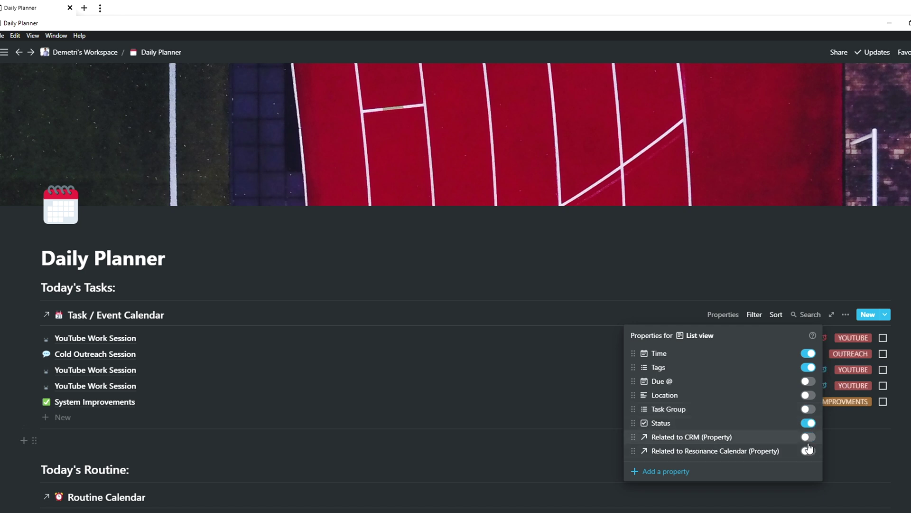
click(807, 380)
click(494, 370)
scroll(60, 350, down, 3)
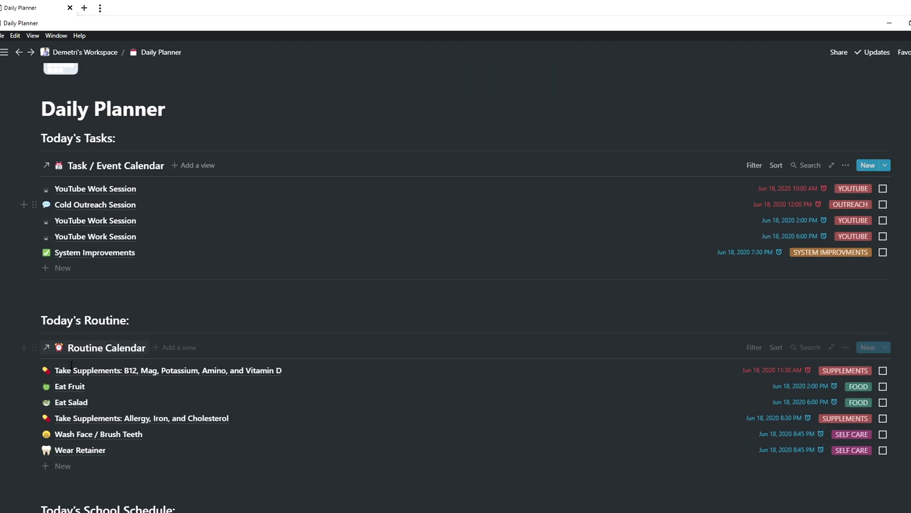
scroll(90, 441, down, 4)
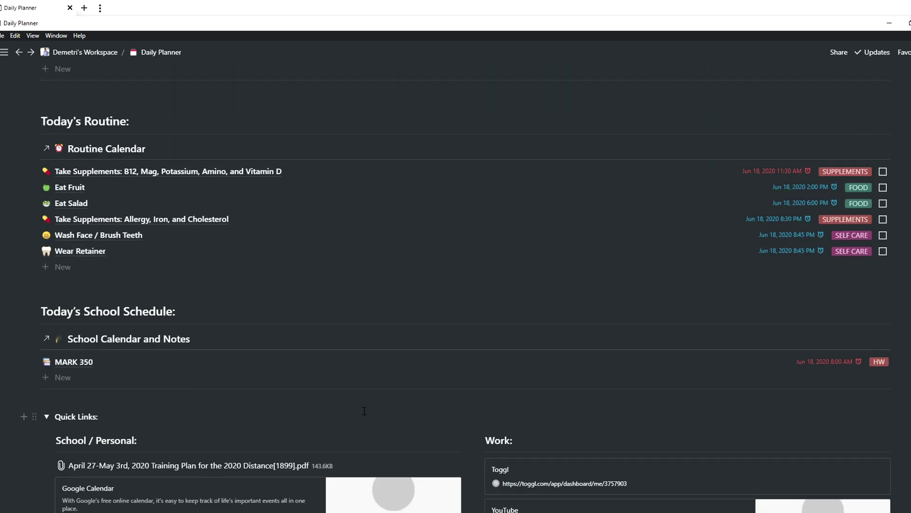